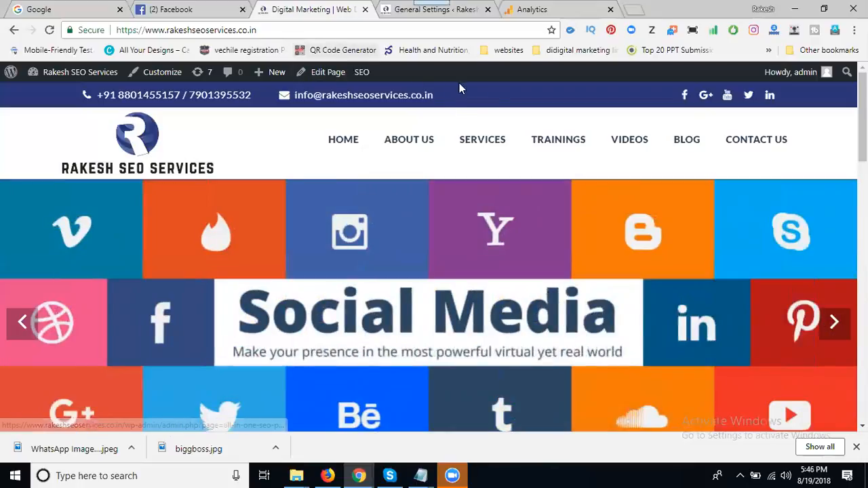
Open the Digital Marketing Training page from the website's Trainings category and copy its URL
{"action": "left_click", "coordinate": [555, 150]}
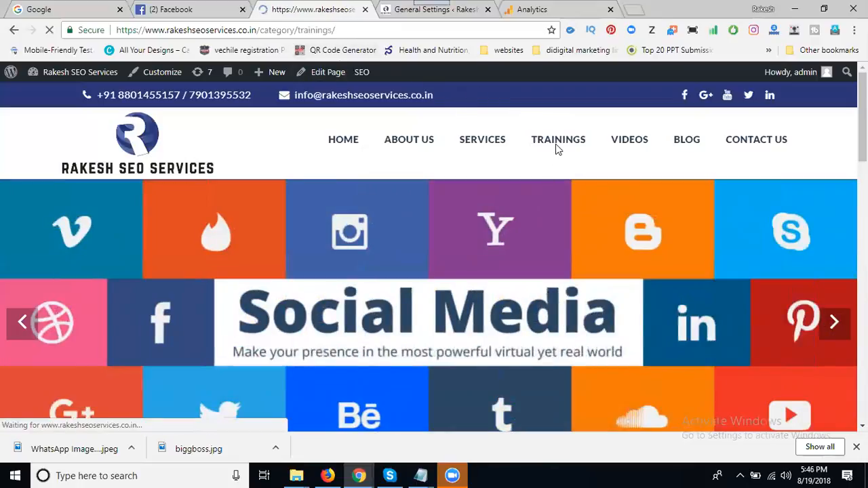
{"action": "scroll", "coordinate": [204, 320], "scroll_direction": "down", "scroll_amount": 2}
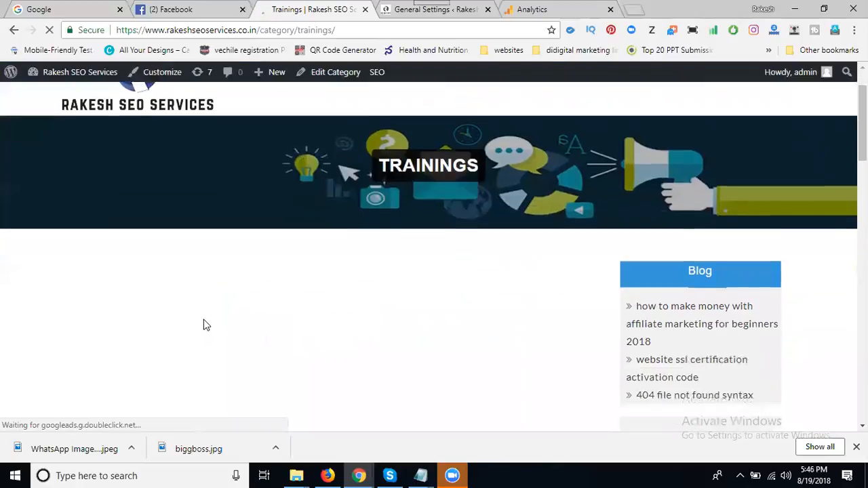
{"action": "left_click", "coordinate": [170, 329]}
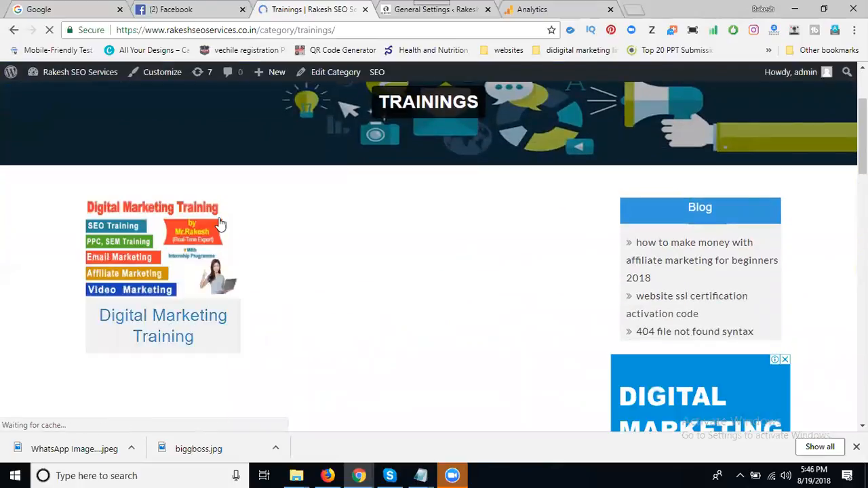
{"action": "left_click", "coordinate": [304, 30]}
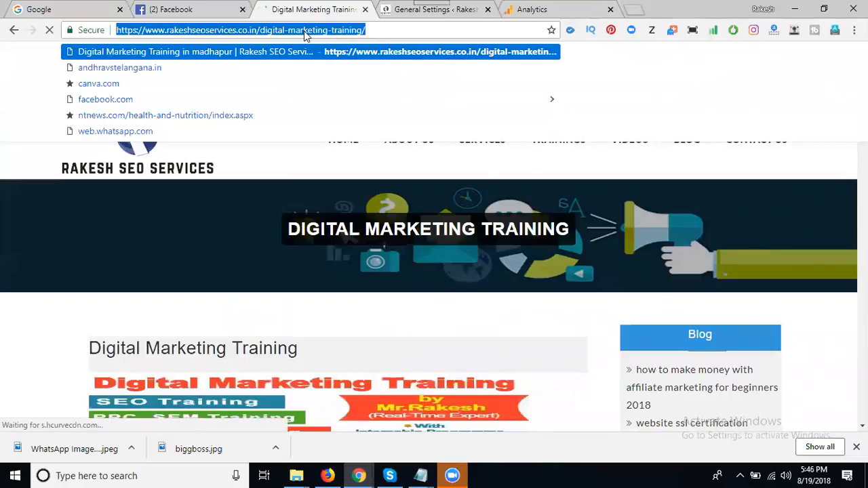
Switch to Google Analytics and open All Web Site Data for the "seo services and online trainings" property of the rakesh seo services account
{"action": "left_click", "coordinate": [566, 7]}
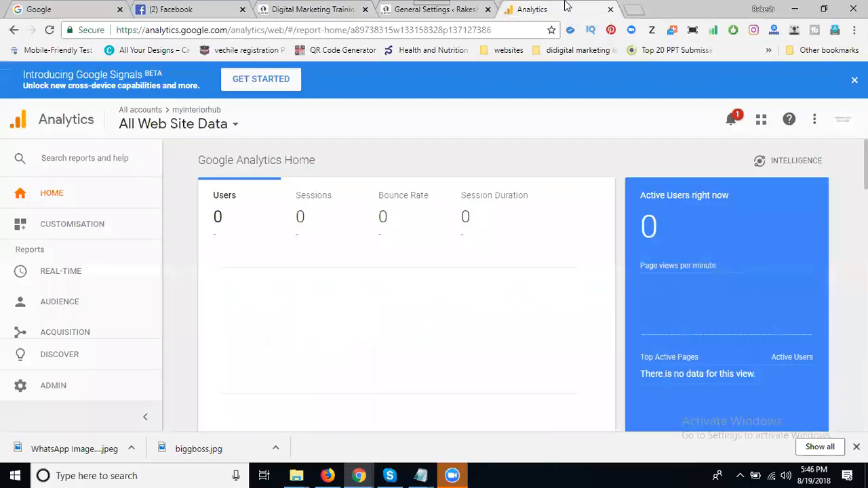
{"action": "left_click", "coordinate": [164, 121]}
{"action": "scroll", "coordinate": [54, 274], "scroll_direction": "down", "scroll_amount": 5}
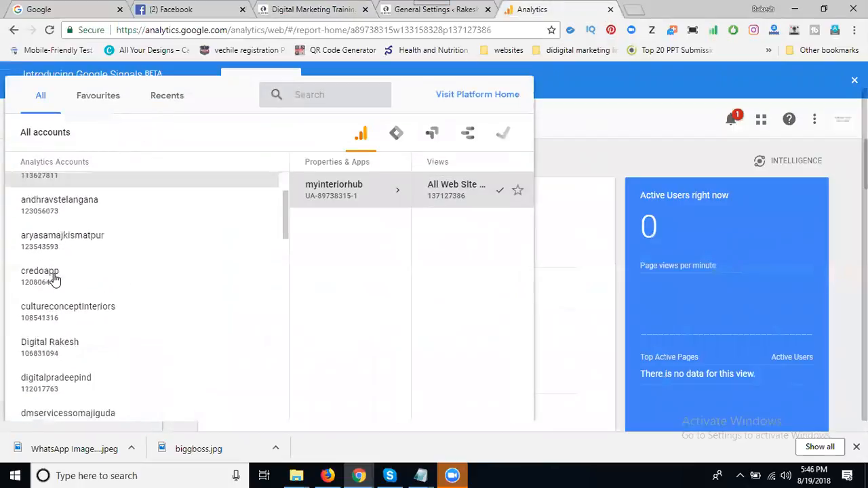
{"action": "scroll", "coordinate": [53, 278], "scroll_direction": "down", "scroll_amount": 3}
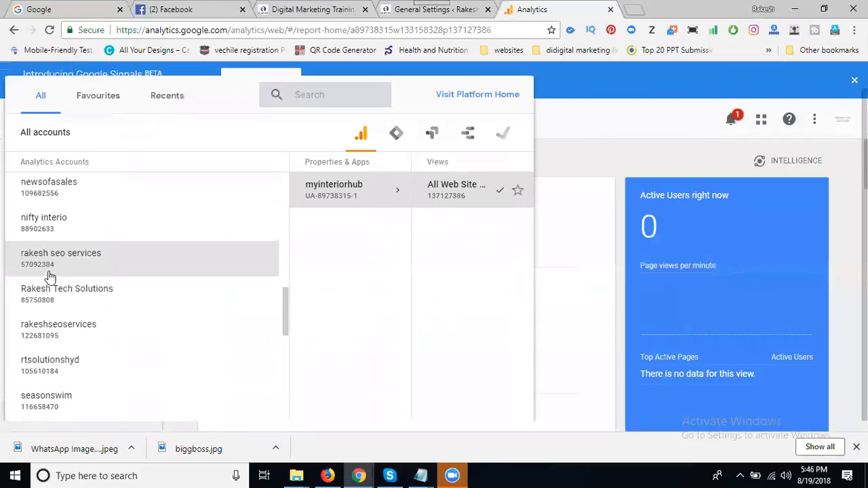
{"action": "left_click", "coordinate": [55, 261]}
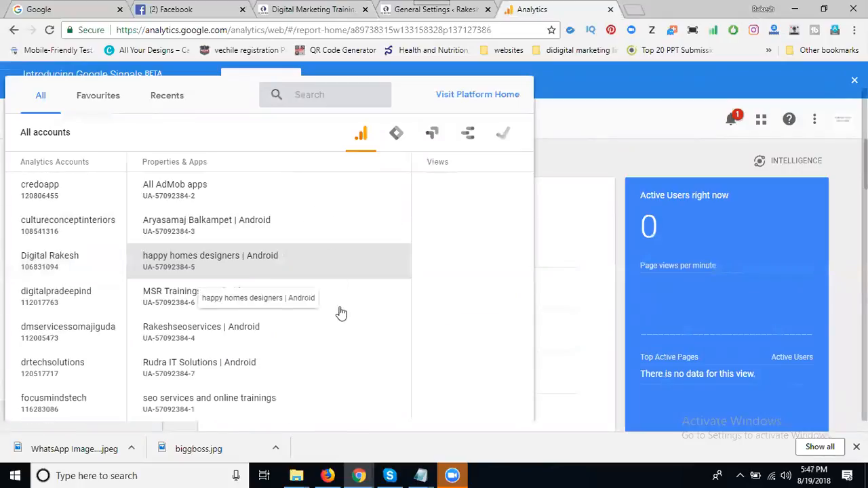
{"action": "left_click", "coordinate": [250, 409]}
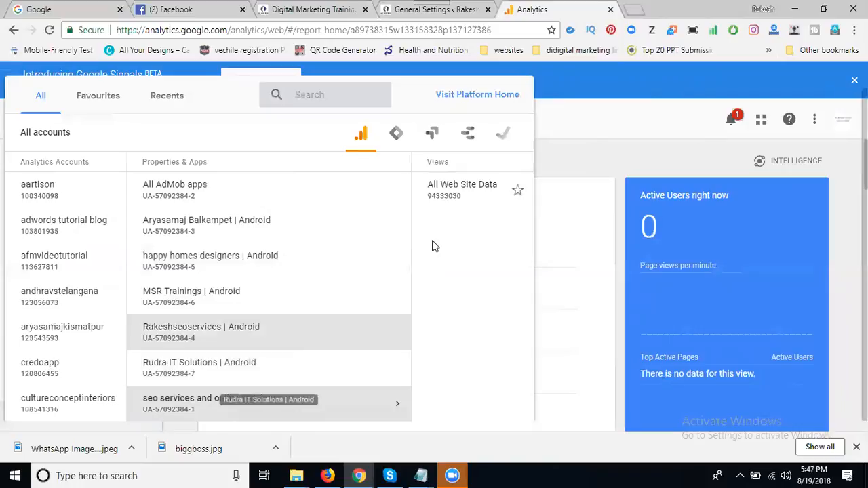
{"action": "left_click", "coordinate": [447, 196]}
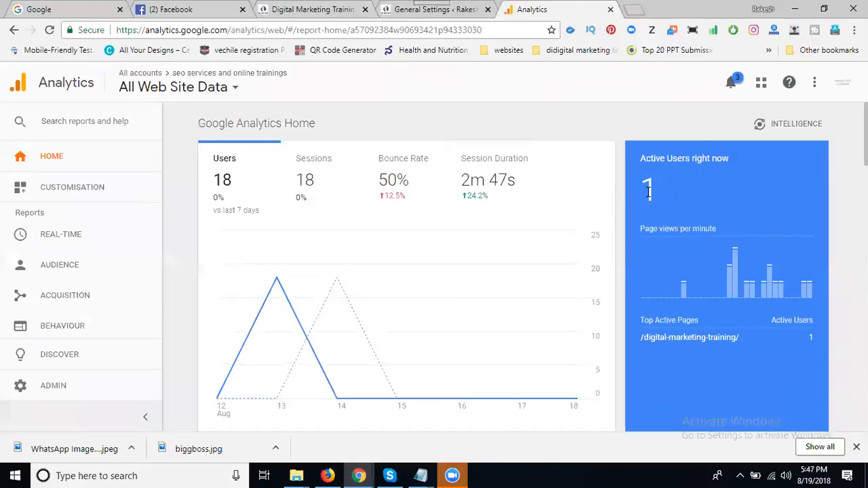
In the view's goals, turn off recording for DIGITAL MARKETING ONLINE TRAINING, ORACLE APPS ONLINE TRAINING, PMP (PROJECT MANAGEMENT PROFESSIONAL) and SOFTWARE ONLINE TRAINING
{"action": "left_click", "coordinate": [60, 392]}
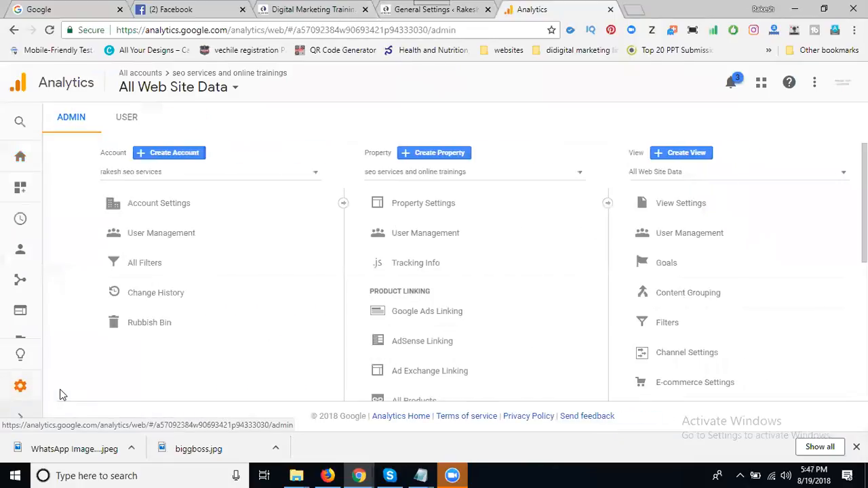
{"action": "left_click", "coordinate": [661, 264]}
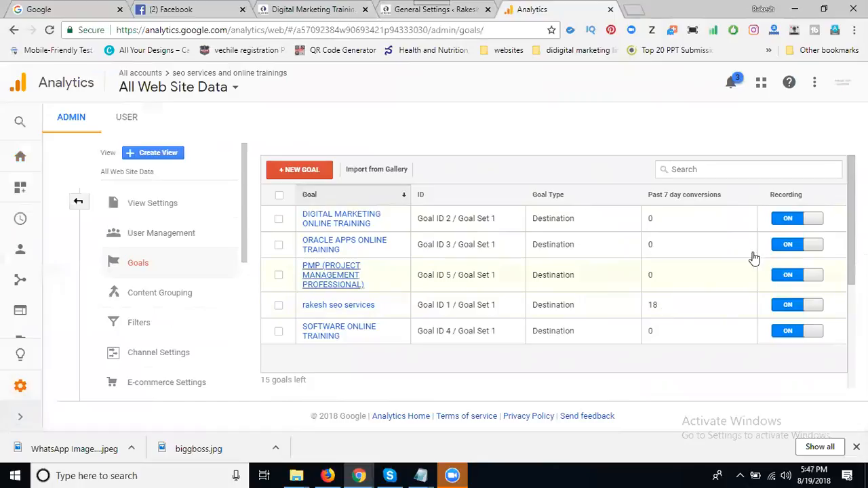
{"action": "left_click", "coordinate": [779, 222]}
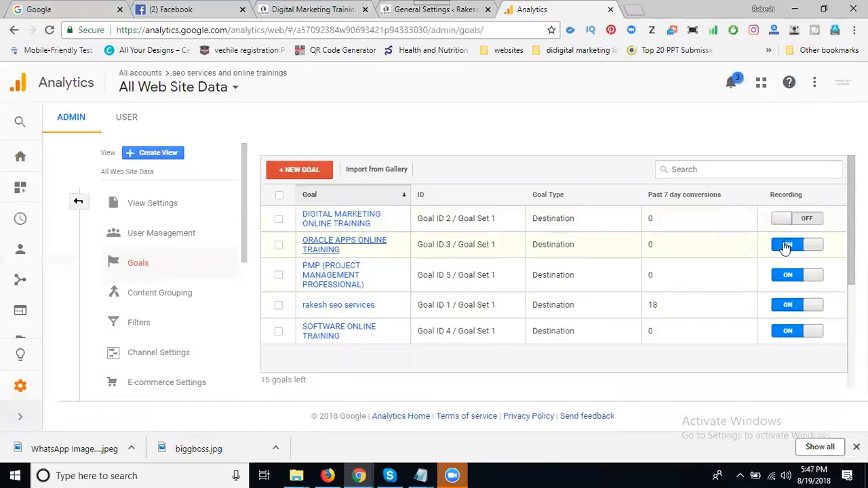
{"action": "left_click", "coordinate": [783, 244]}
{"action": "left_click", "coordinate": [783, 276]}
{"action": "left_click", "coordinate": [786, 332]}
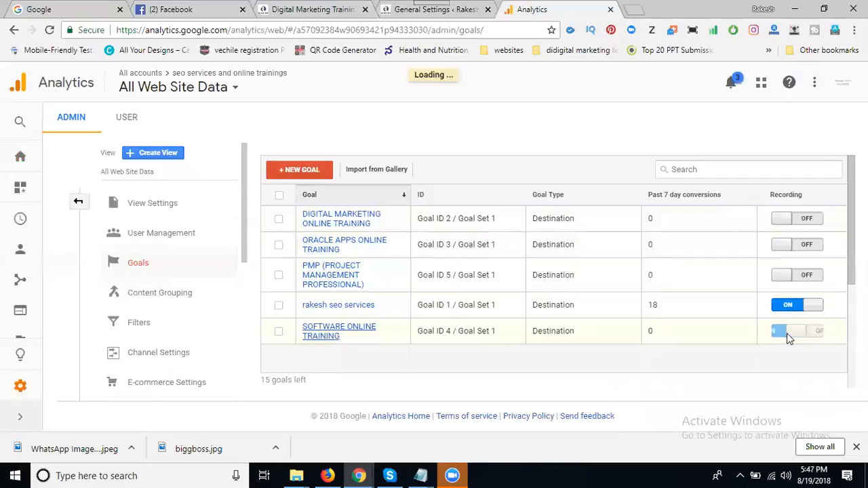
Start a new goal for the view and choose the Custom set-up instead of a template
{"action": "left_click", "coordinate": [299, 170]}
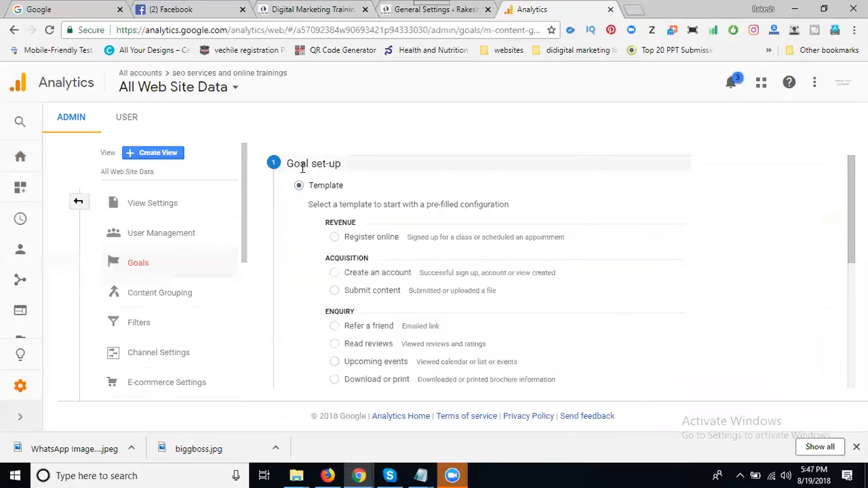
{"action": "scroll", "coordinate": [328, 187], "scroll_direction": "down", "scroll_amount": 2}
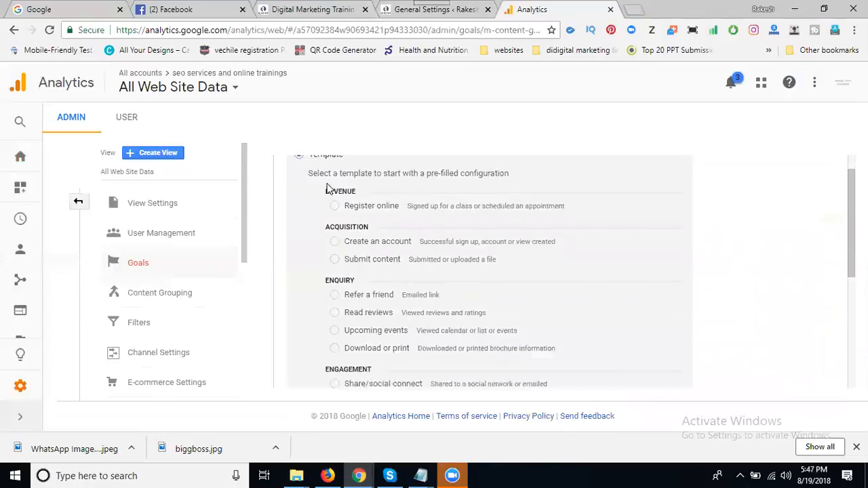
{"action": "scroll", "coordinate": [327, 190], "scroll_direction": "up", "scroll_amount": 2}
{"action": "scroll", "coordinate": [296, 213], "scroll_direction": "down", "scroll_amount": 3}
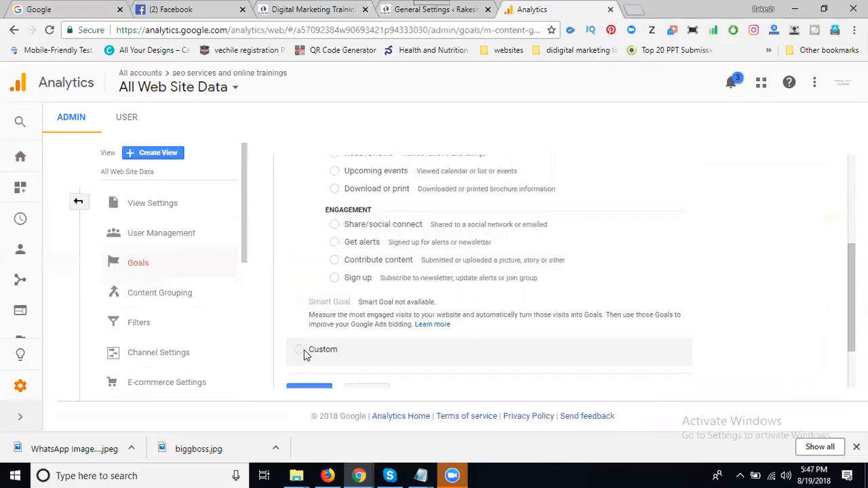
{"action": "scroll", "coordinate": [304, 346], "scroll_direction": "down", "scroll_amount": 1}
{"action": "left_click", "coordinate": [305, 314]}
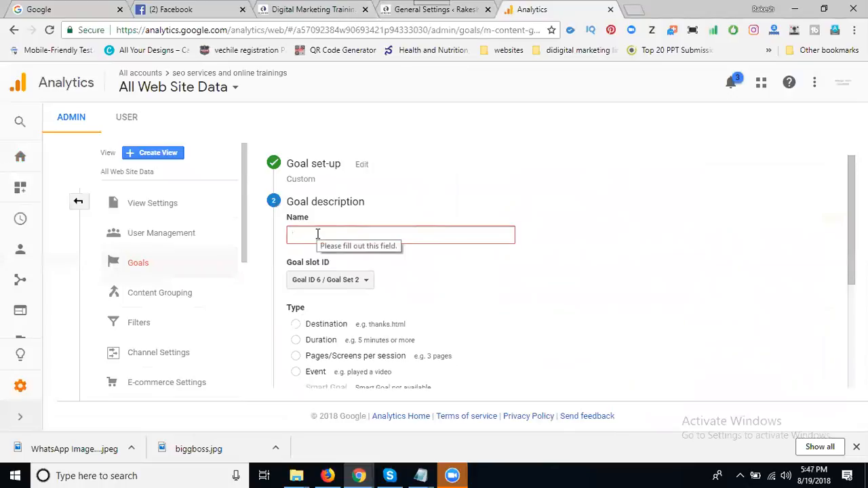
Name the goal "digital marketing training", set its type to Destination and continue to the goal details
{"action": "type", "text": "di"}
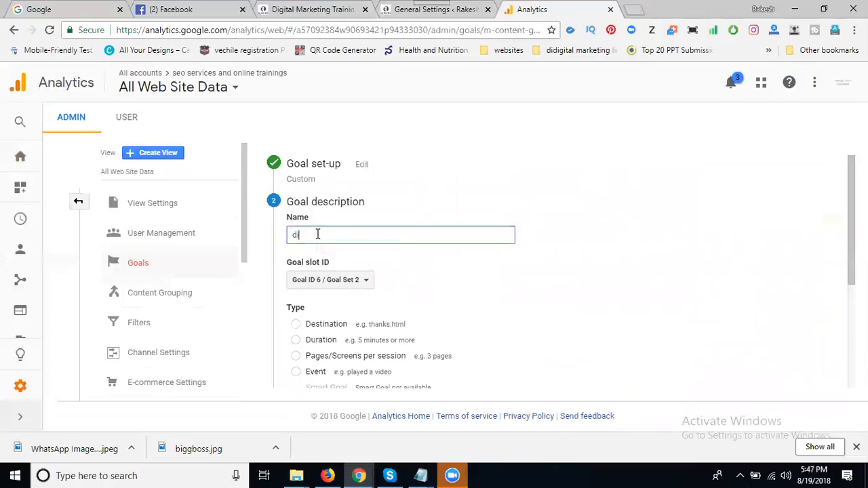
{"action": "type", "text": "gital marketing"}
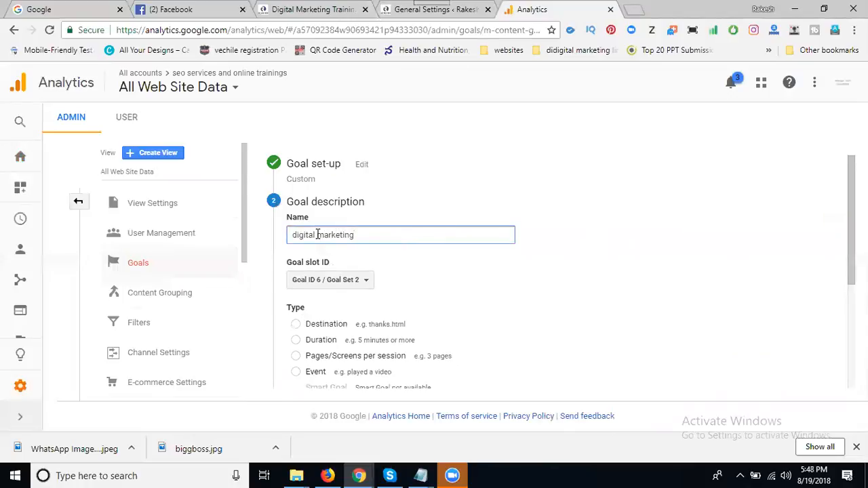
{"action": "type", "text": " training"}
{"action": "scroll", "coordinate": [360, 190], "scroll_direction": "down", "scroll_amount": 2}
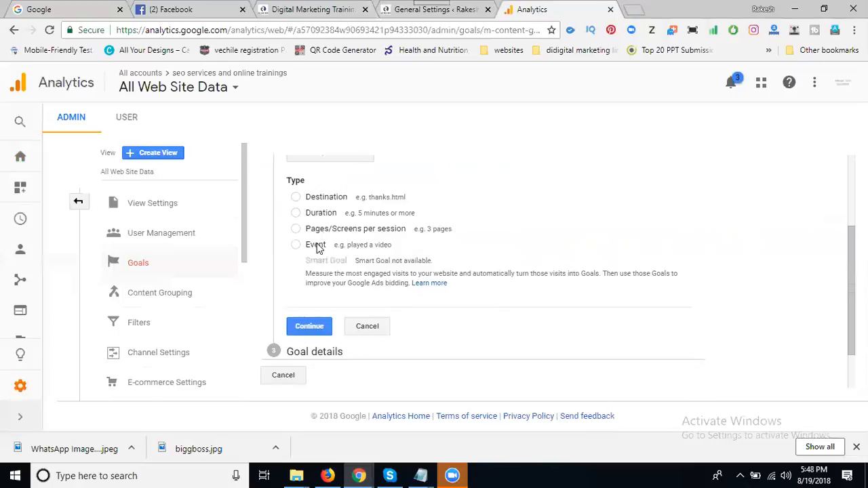
{"action": "left_click", "coordinate": [323, 198]}
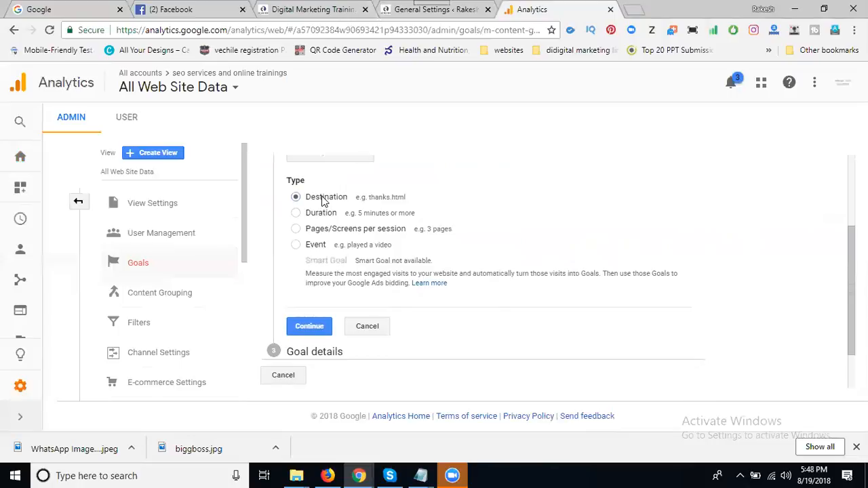
{"action": "left_click", "coordinate": [307, 326]}
{"action": "left_click", "coordinate": [379, 165]}
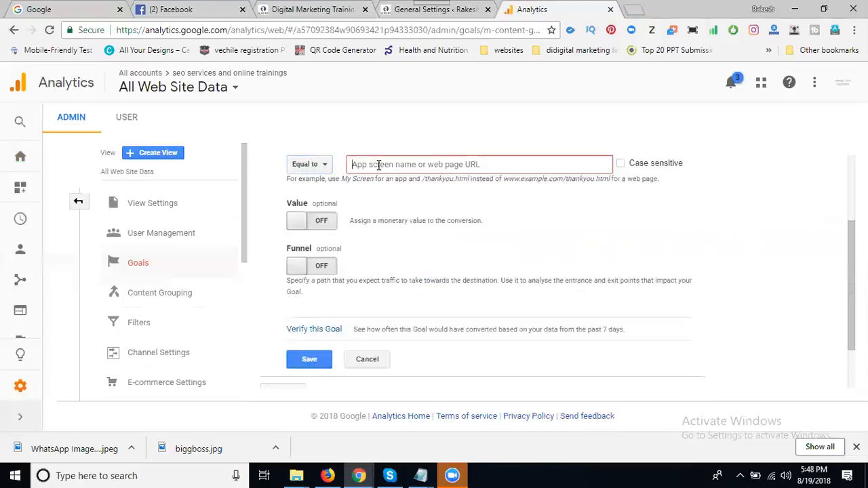
{"action": "type", "text": "https://www.rakeshseoservices.co.in/digital-marketing-training/"}
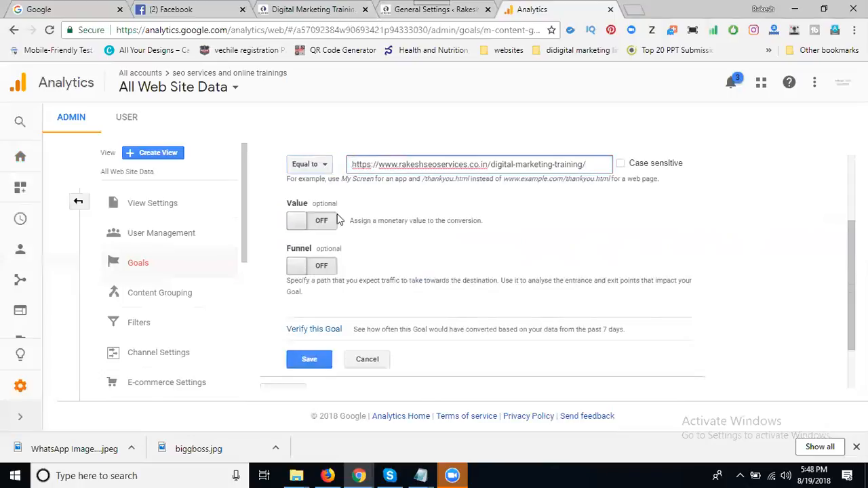
{"action": "left_click", "coordinate": [306, 335]}
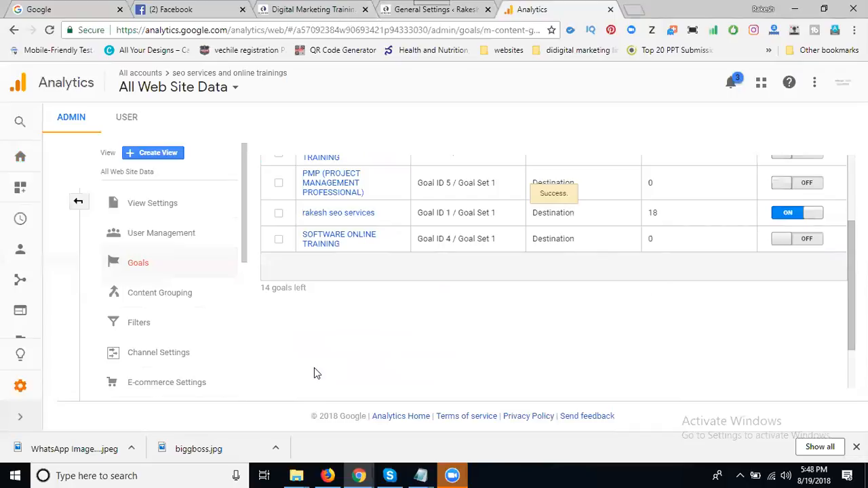
{"action": "scroll", "coordinate": [313, 367], "scroll_direction": "up", "scroll_amount": 3}
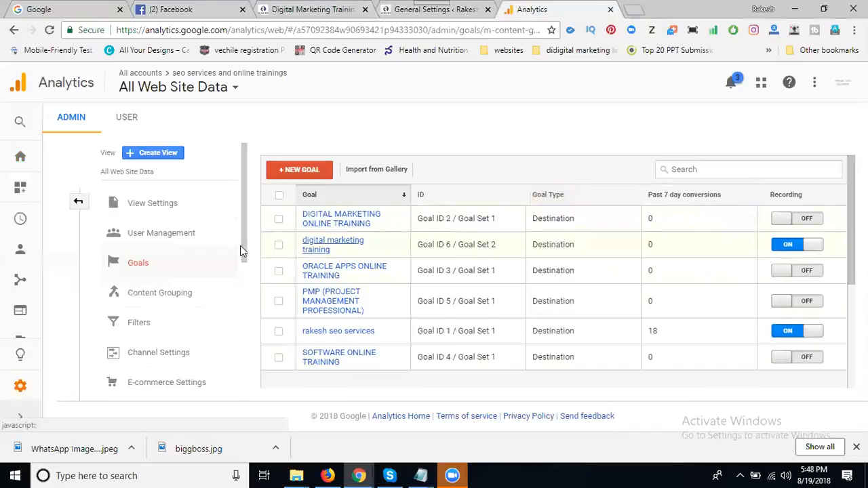
Open the Acquisition Overview report, set the conversion to Goal 6: digital marketing training and review its conversion figures
{"action": "left_click", "coordinate": [22, 285]}
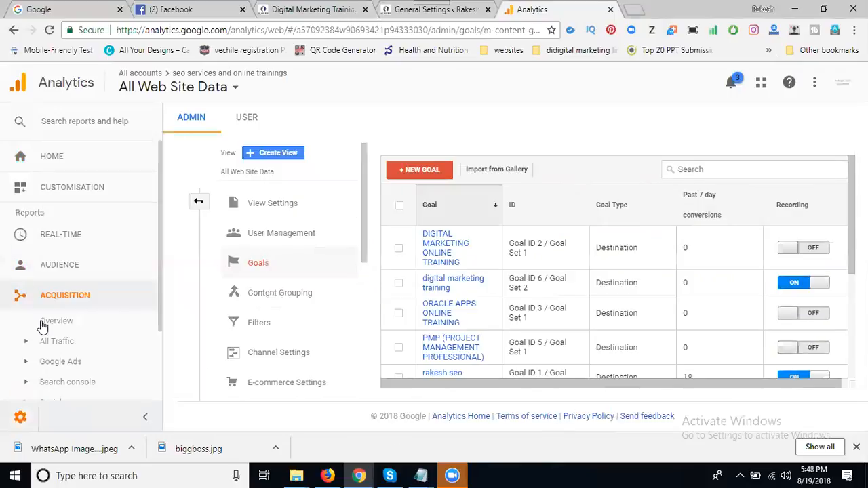
{"action": "left_click", "coordinate": [56, 323]}
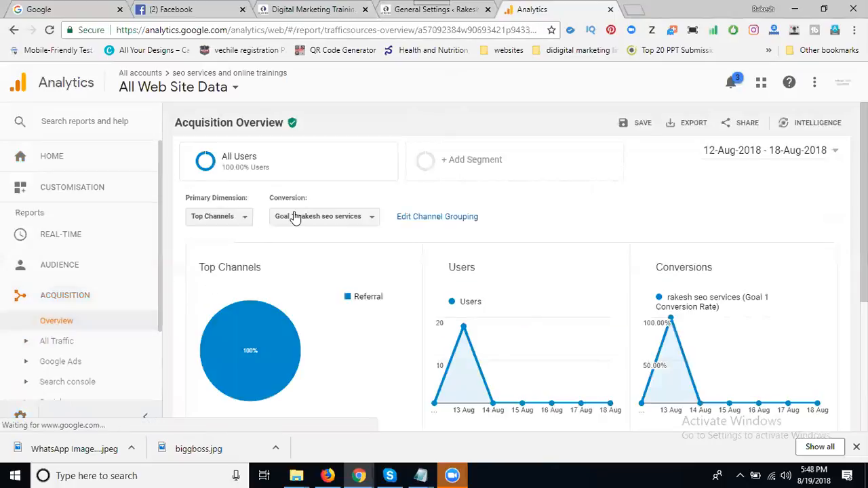
{"action": "left_click", "coordinate": [299, 220]}
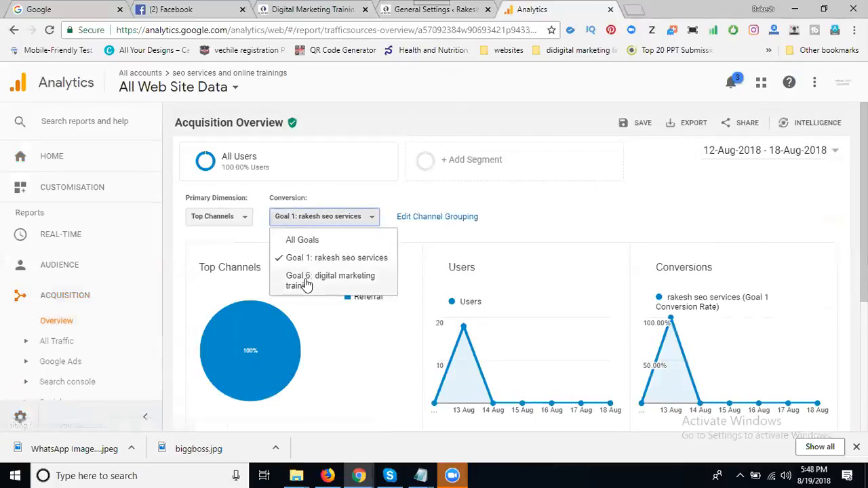
{"action": "left_click", "coordinate": [305, 282]}
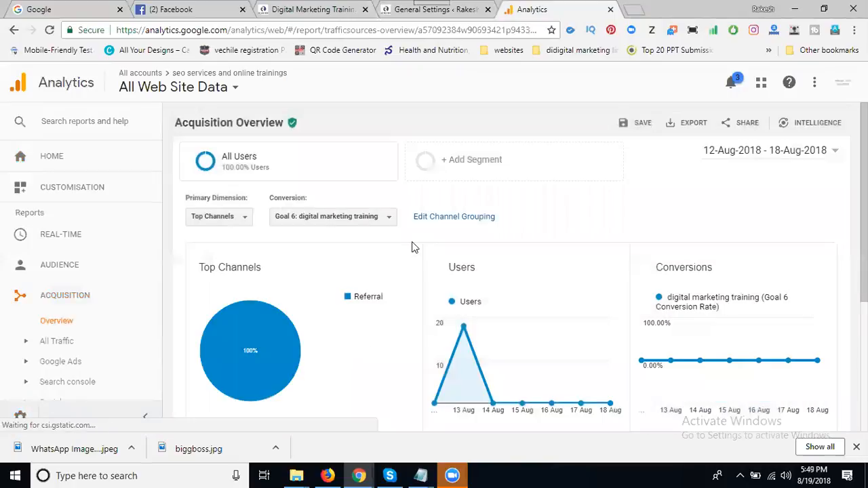
{"action": "scroll", "coordinate": [412, 244], "scroll_direction": "down", "scroll_amount": 3}
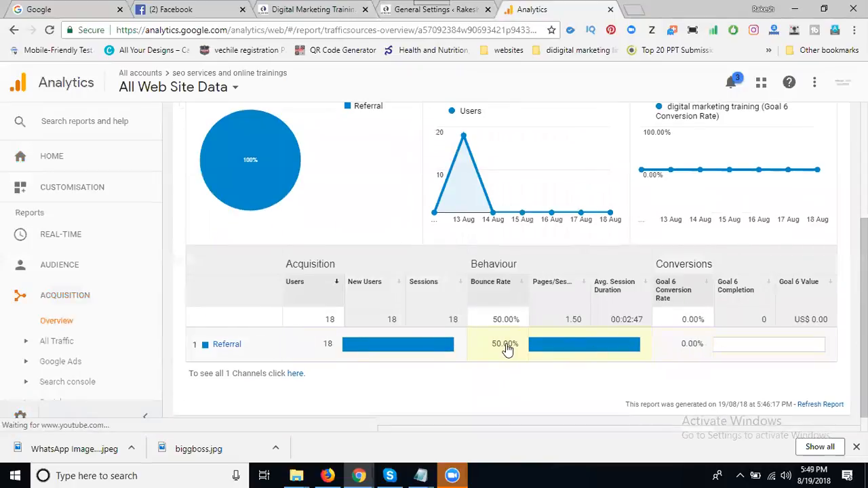
{"action": "scroll", "coordinate": [382, 294], "scroll_direction": "up", "scroll_amount": 3}
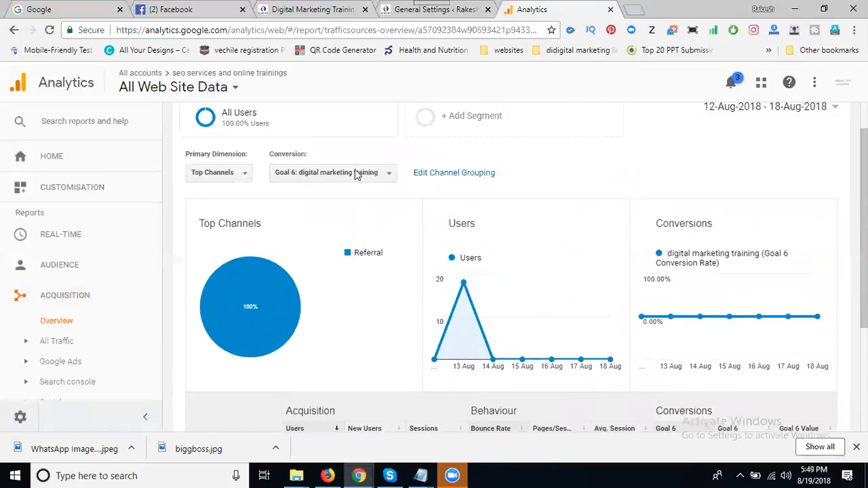
Switch the report's conversion to Goal 1: rakesh seo services and review its conversion figures
{"action": "left_click", "coordinate": [330, 227]}
{"action": "left_click", "coordinate": [318, 256]}
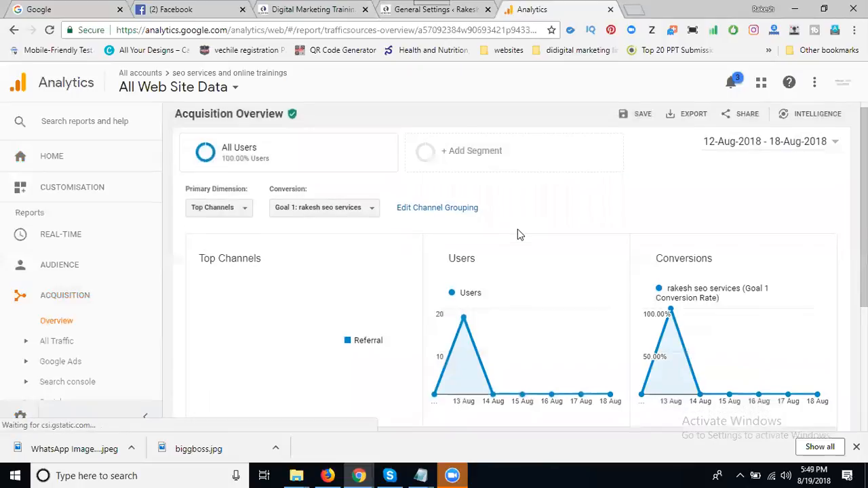
{"action": "scroll", "coordinate": [517, 229], "scroll_direction": "down", "scroll_amount": 3}
{"action": "scroll", "coordinate": [314, 280], "scroll_direction": "up", "scroll_amount": 3}
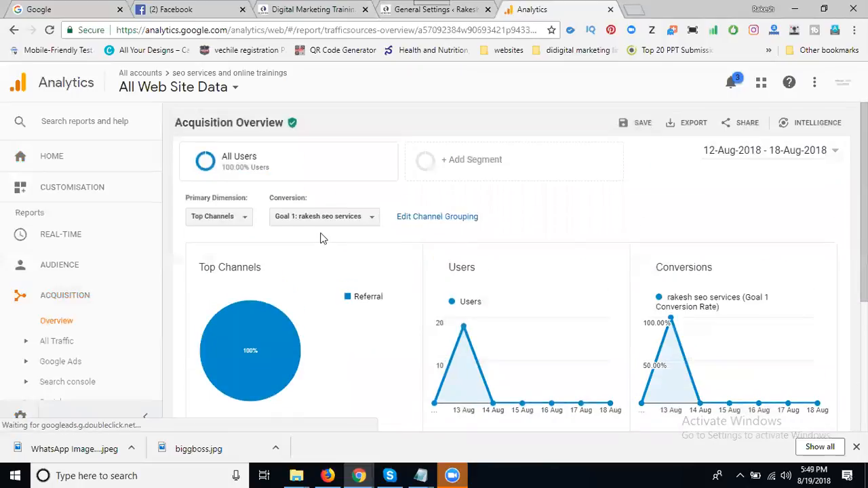
Set the report's conversion to All Goals and examine the acquisition, behaviour and conversion table by channel
{"action": "left_click", "coordinate": [319, 227]}
{"action": "left_click", "coordinate": [312, 241]}
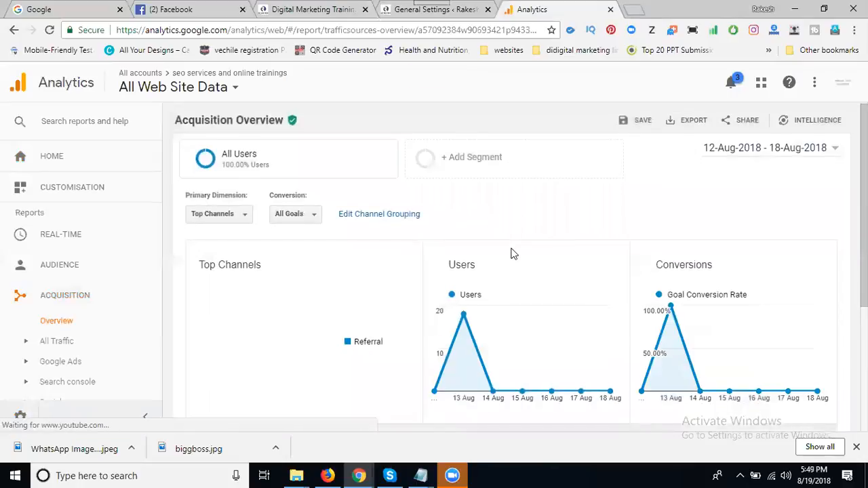
{"action": "scroll", "coordinate": [514, 254], "scroll_direction": "down", "scroll_amount": 2}
{"action": "scroll", "coordinate": [283, 402], "scroll_direction": "down", "scroll_amount": 2}
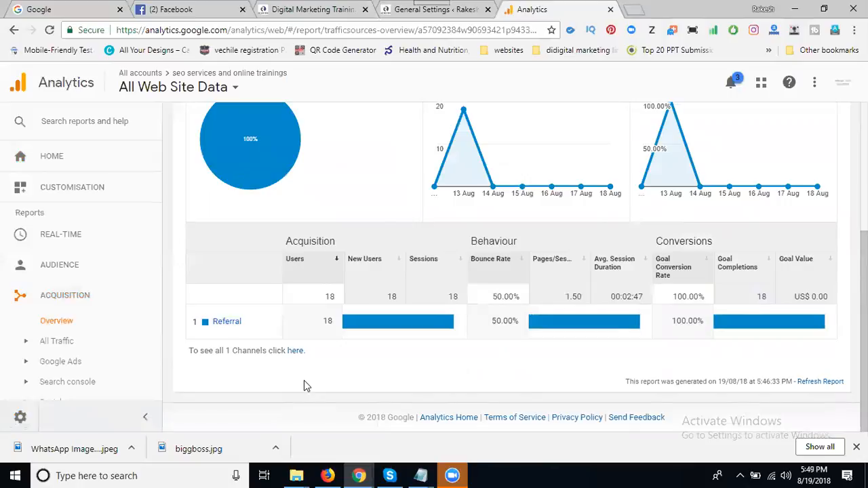
Set the report's date range to 01-Aug-2018 - 19-Aug-2018 and review the channel table's conversion figures for that period
{"action": "scroll", "coordinate": [619, 236], "scroll_direction": "up", "scroll_amount": 3}
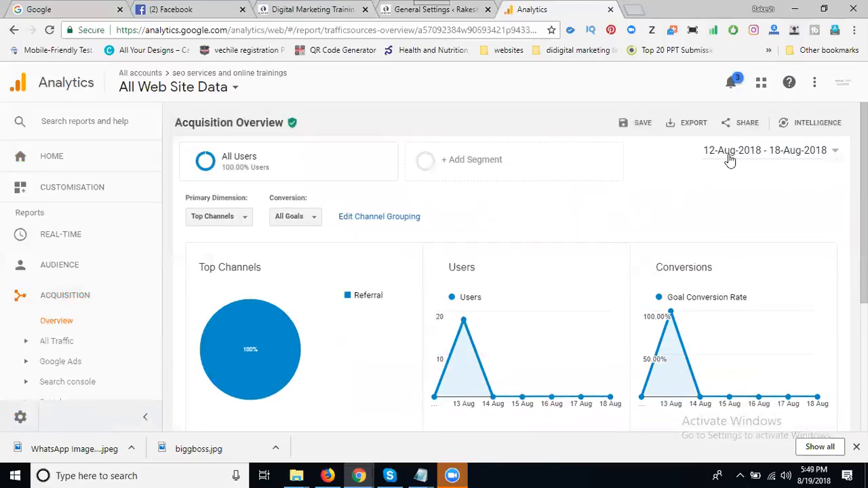
{"action": "left_click", "coordinate": [741, 152]}
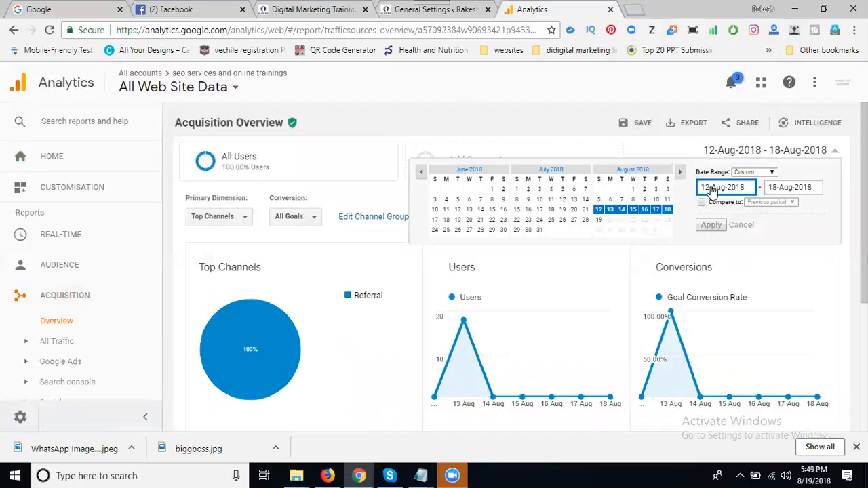
{"action": "left_click", "coordinate": [632, 189]}
{"action": "left_click", "coordinate": [598, 222]}
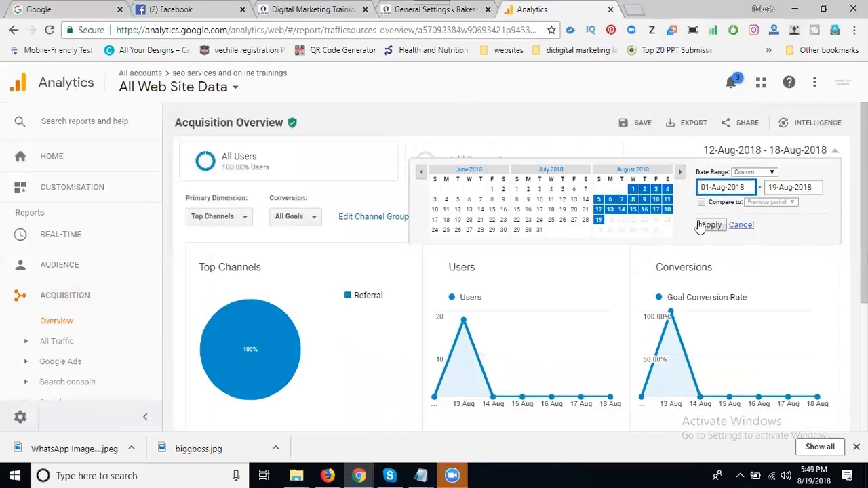
{"action": "left_click", "coordinate": [710, 224]}
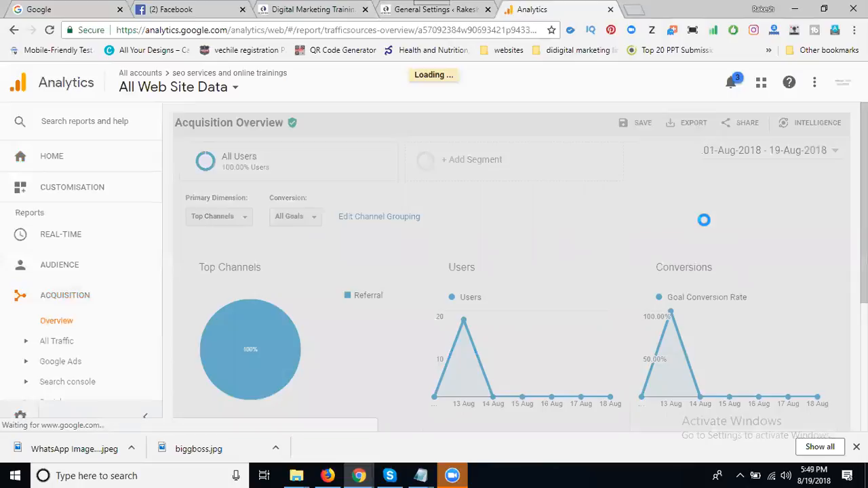
{"action": "scroll", "coordinate": [705, 224], "scroll_direction": "down", "scroll_amount": 2}
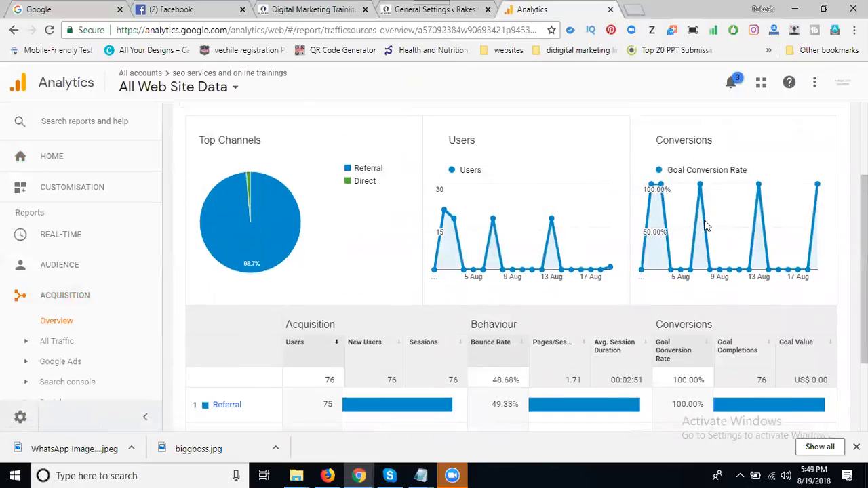
{"action": "scroll", "coordinate": [480, 254], "scroll_direction": "down", "scroll_amount": 1}
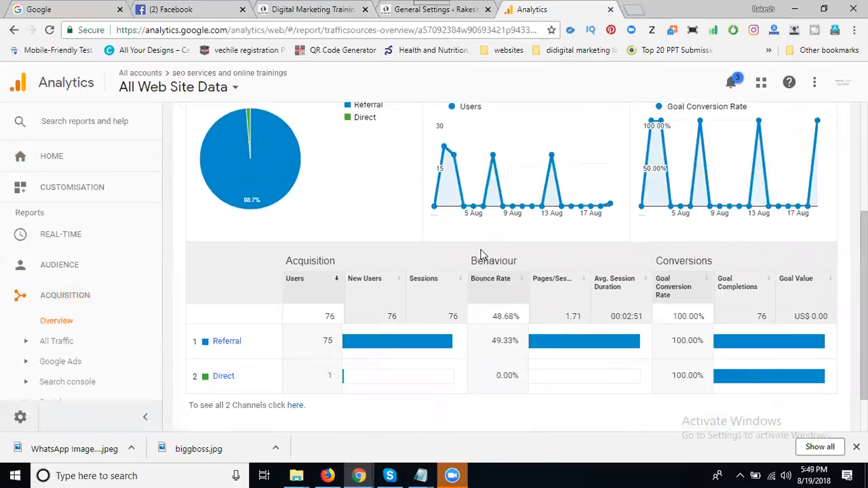